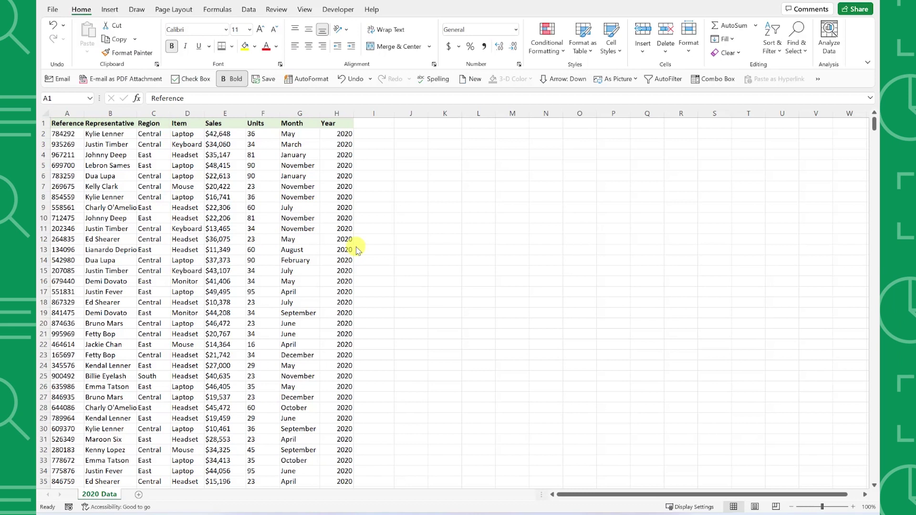
Convert the sales records into a table with headers using Ctrl+T
{"action": "scroll", "coordinate": [357, 250], "scroll_direction": "down", "scroll_amount": 5}
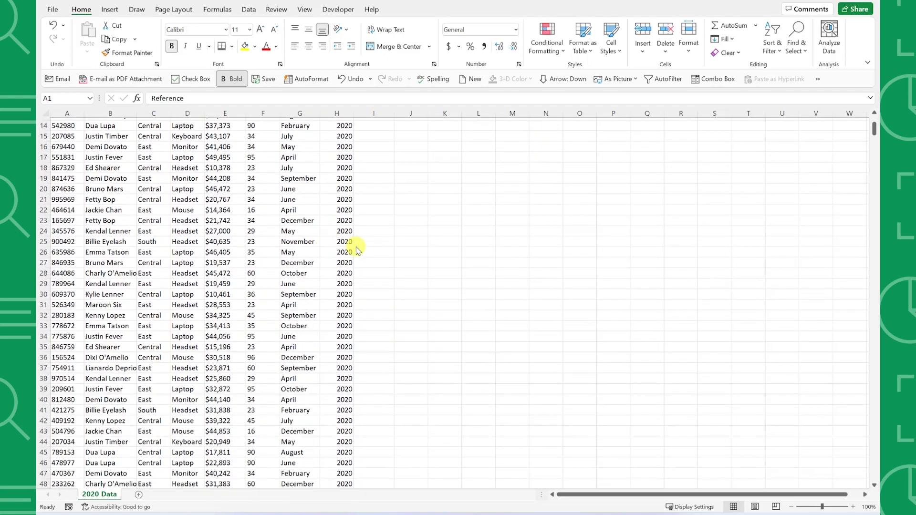
{"action": "scroll", "coordinate": [356, 250], "scroll_direction": "down", "scroll_amount": 9}
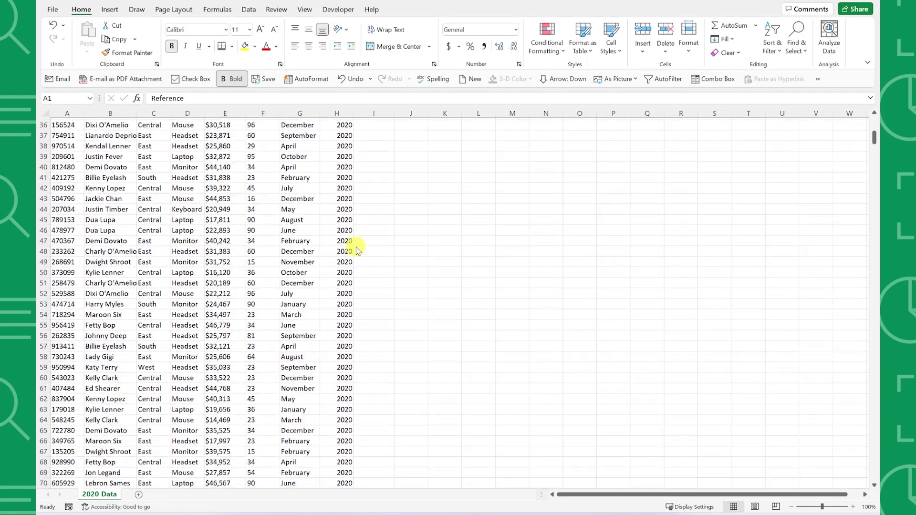
{"action": "scroll", "coordinate": [356, 249], "scroll_direction": "down", "scroll_amount": 5}
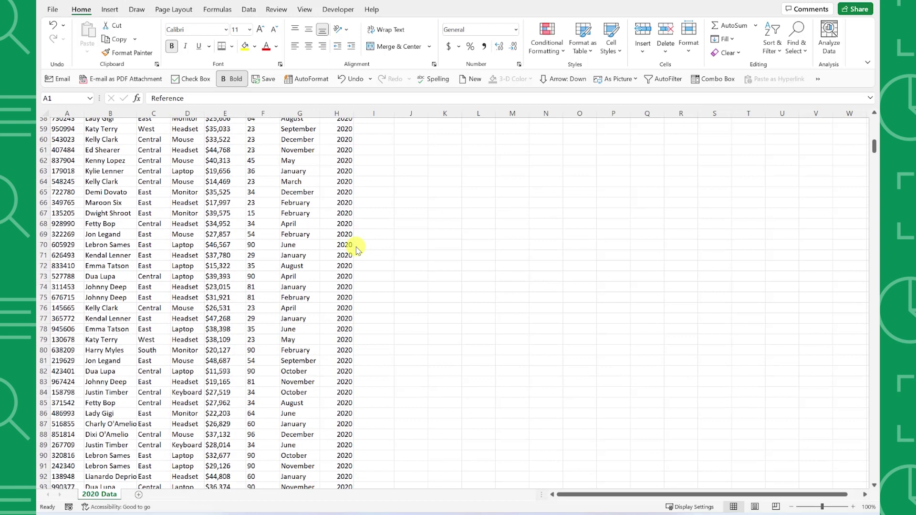
{"action": "scroll", "coordinate": [357, 250], "scroll_direction": "up", "scroll_amount": 19}
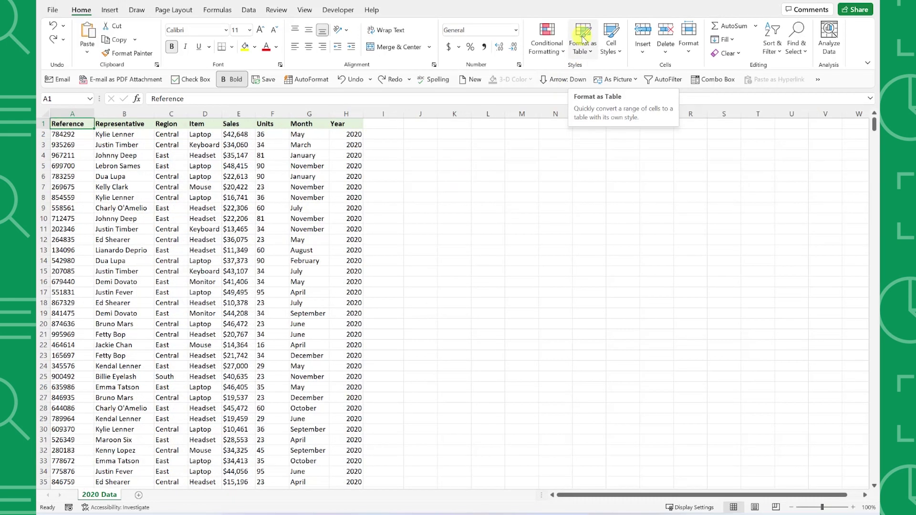
{"action": "key", "text": "ctrl+t"}
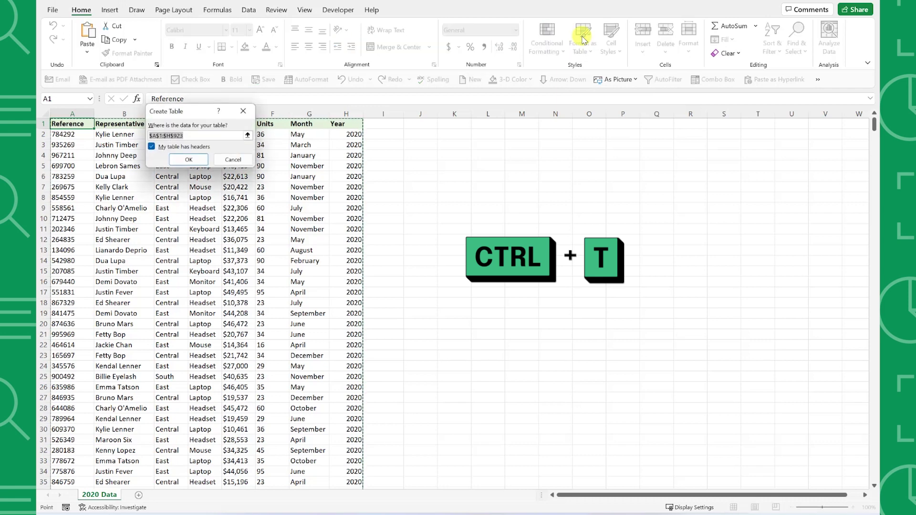
{"action": "left_click", "coordinate": [197, 161]}
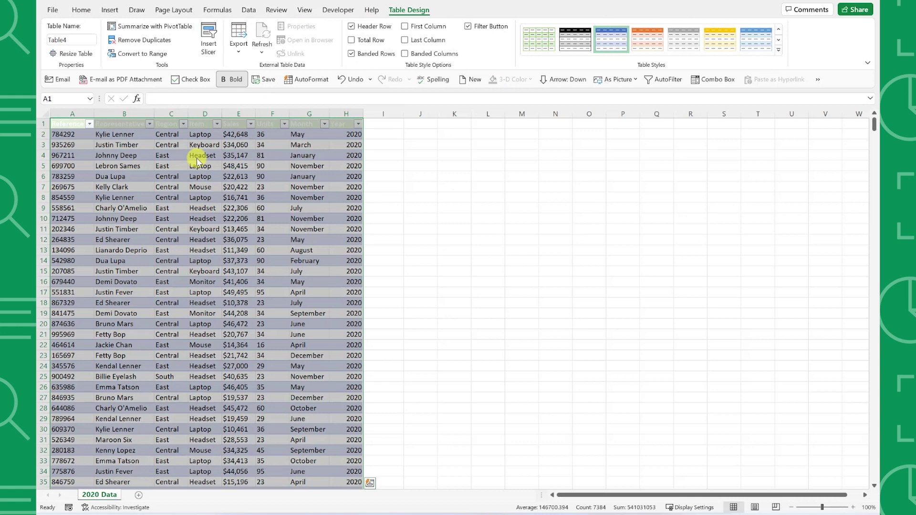
Apply a light table style and rename the table to Sales
{"action": "left_click", "coordinate": [778, 49]}
{"action": "left_click", "coordinate": [539, 56]}
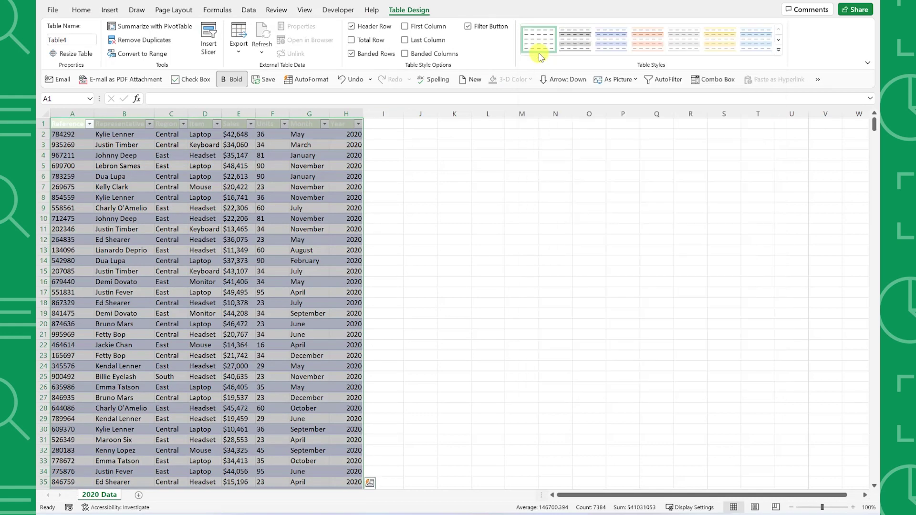
{"action": "left_click", "coordinate": [81, 41]}
{"action": "type", "text": "Sales"}
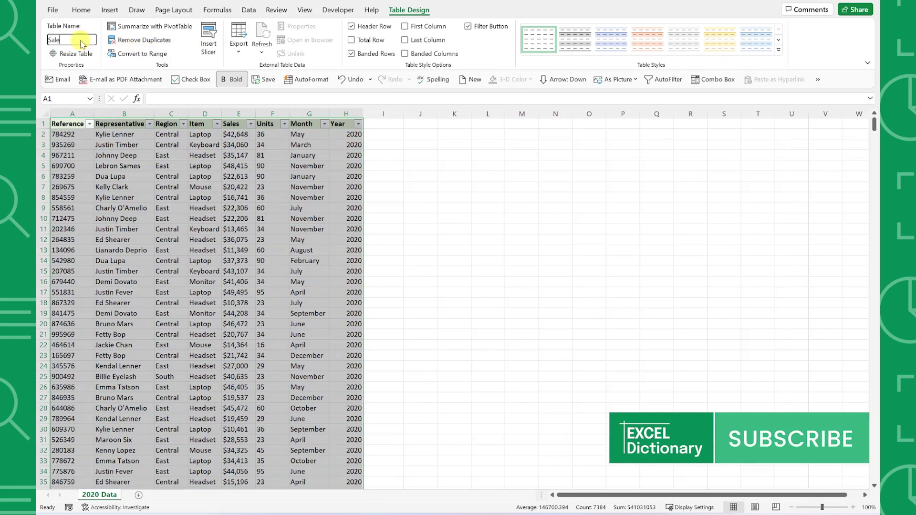
{"action": "left_click", "coordinate": [65, 126]}
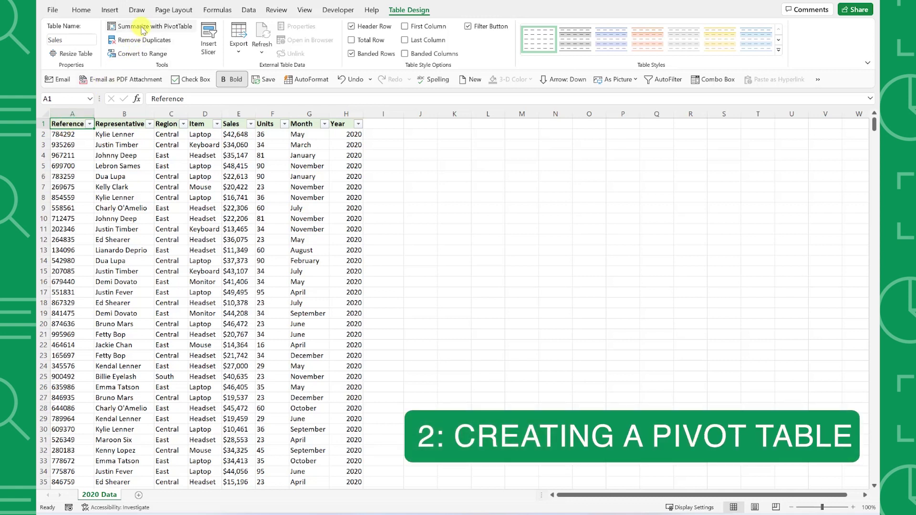
Insert a PivotTable from the Sales table onto a new worksheet
{"action": "left_click", "coordinate": [108, 10]}
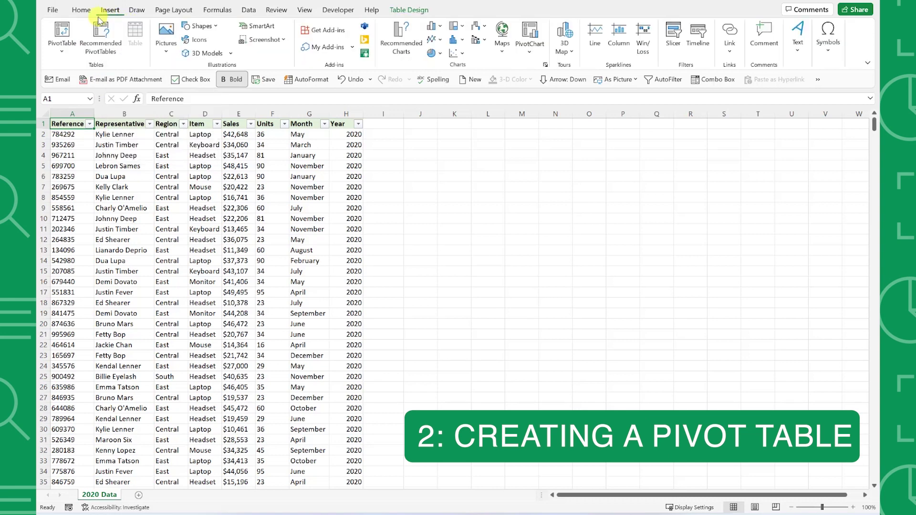
{"action": "left_click", "coordinate": [61, 33]}
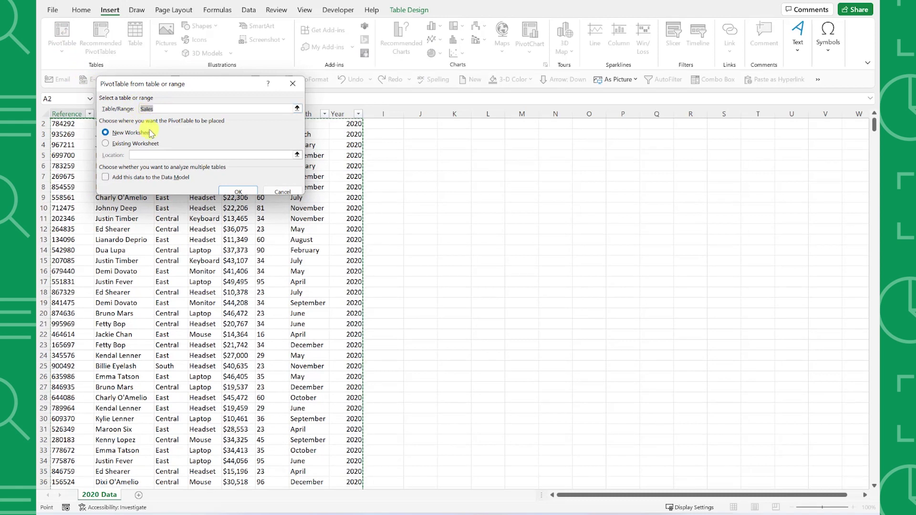
{"action": "left_click", "coordinate": [229, 191]}
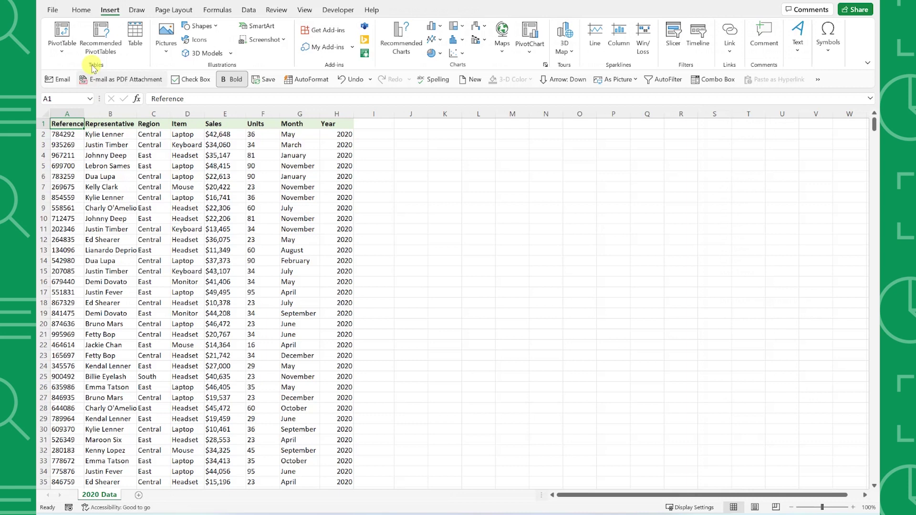
Create the recommended Sum of Units by Month PivotTable on a new sheet
{"action": "left_click", "coordinate": [96, 46]}
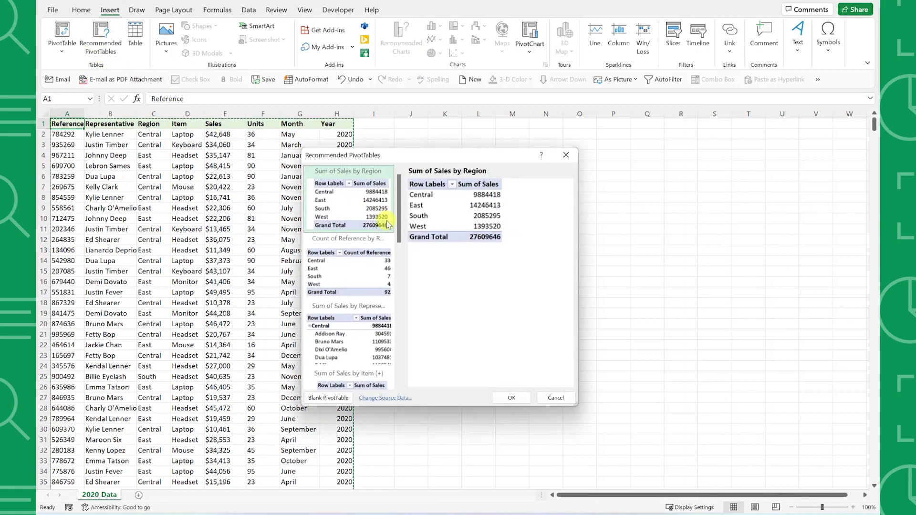
{"action": "left_click_drag", "start_coordinate": [401, 235], "coordinate": [400, 372]}
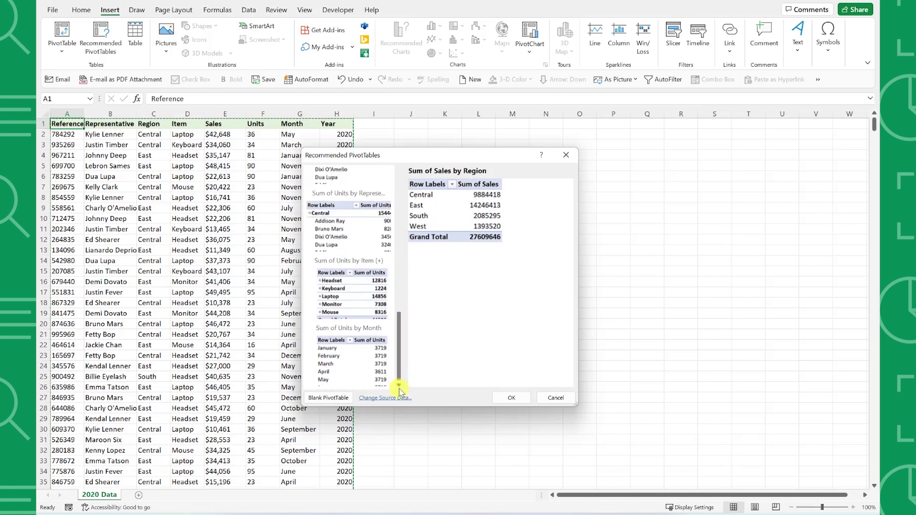
{"action": "left_click", "coordinate": [370, 374]}
{"action": "left_click", "coordinate": [500, 399]}
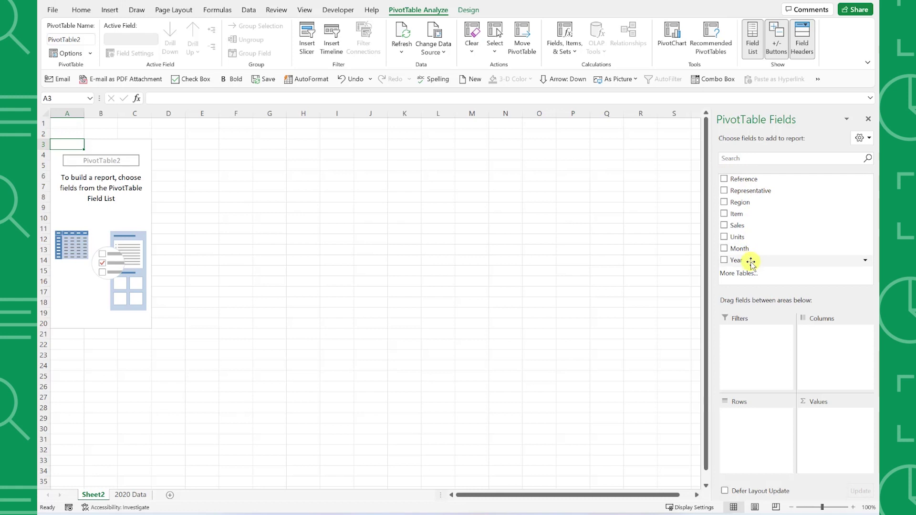
Drag the Sales field toward the Values area of the PivotTable
{"action": "left_click_drag", "start_coordinate": [751, 226], "coordinate": [822, 424]}
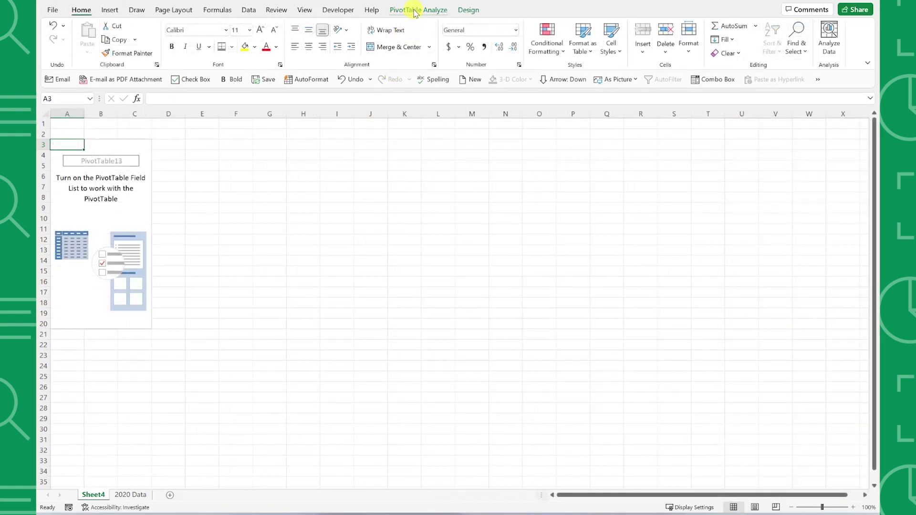
Show the PivotTable Fields list from the PivotTable Analyze tab
{"action": "left_click", "coordinate": [414, 10]}
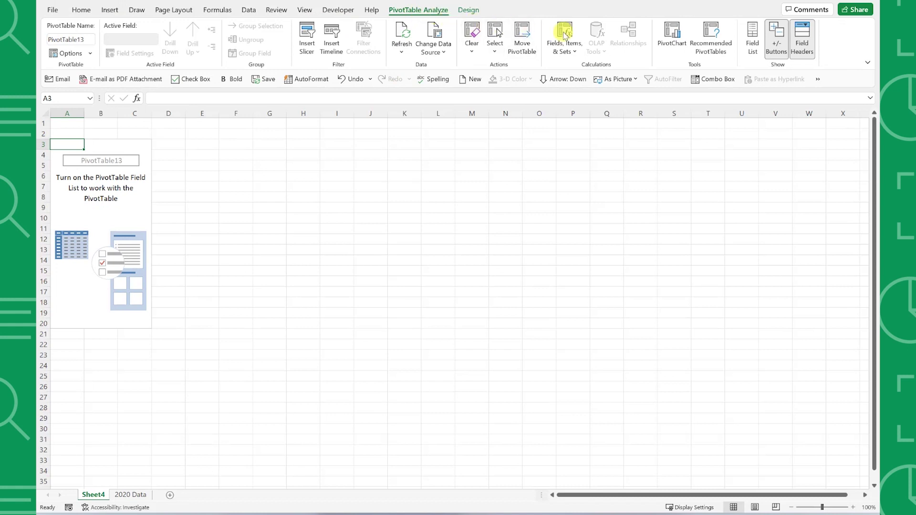
{"action": "left_click", "coordinate": [753, 46]}
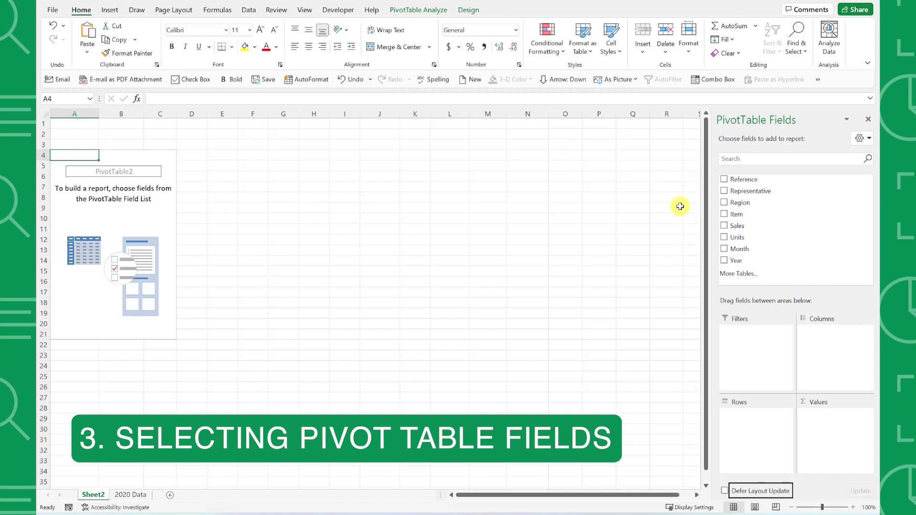
Place Sales in Values, Month in Columns and Region in Rows
{"action": "left_click_drag", "start_coordinate": [720, 226], "coordinate": [811, 416]}
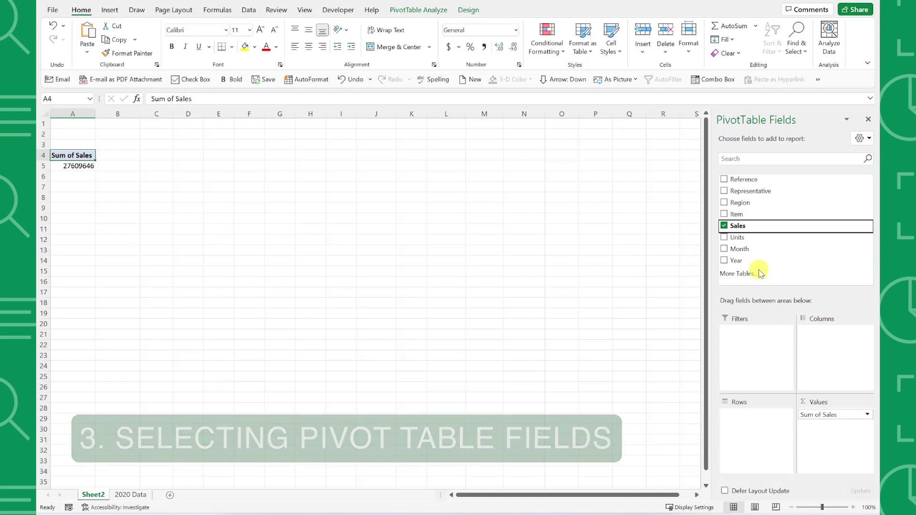
{"action": "left_click_drag", "start_coordinate": [753, 249], "coordinate": [815, 334]}
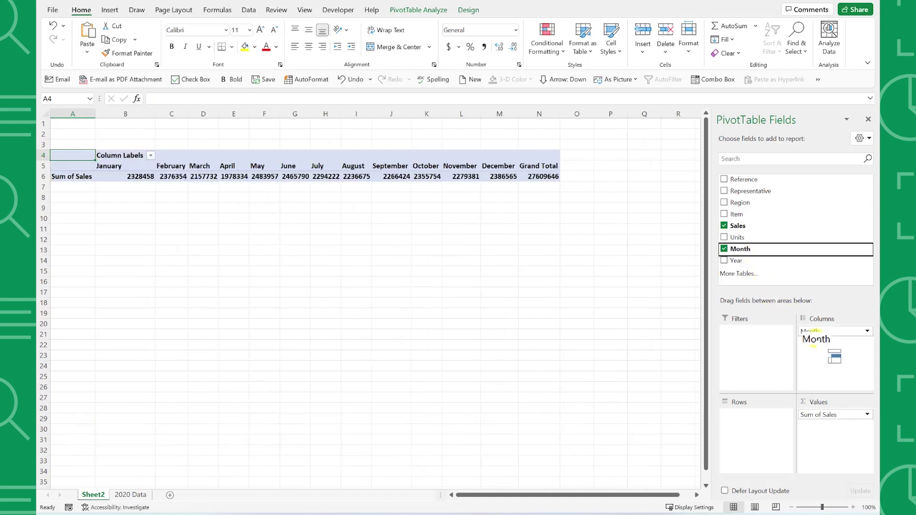
{"action": "left_click_drag", "start_coordinate": [742, 202], "coordinate": [751, 426]}
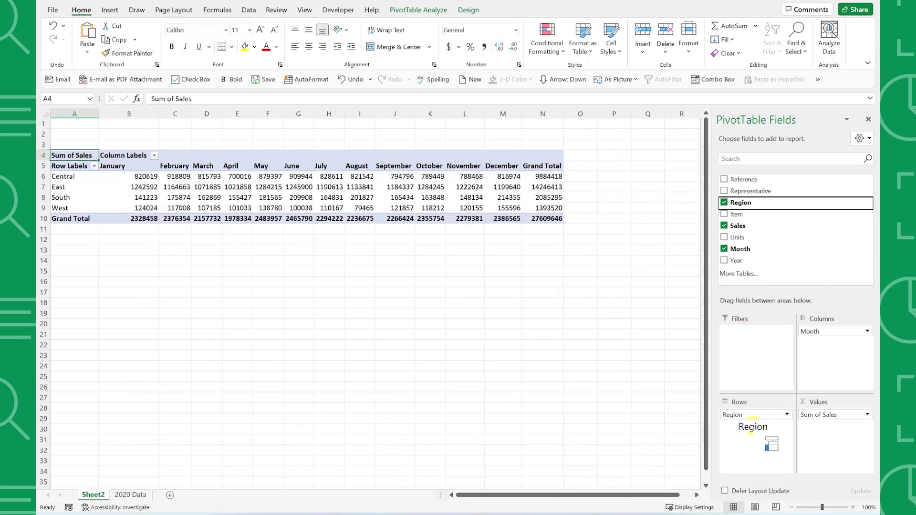
{"action": "left_click_drag", "start_coordinate": [752, 426], "coordinate": [754, 427]}
Format the pivot values B6:N10 as currency with no decimal places
{"action": "left_click", "coordinate": [142, 177]}
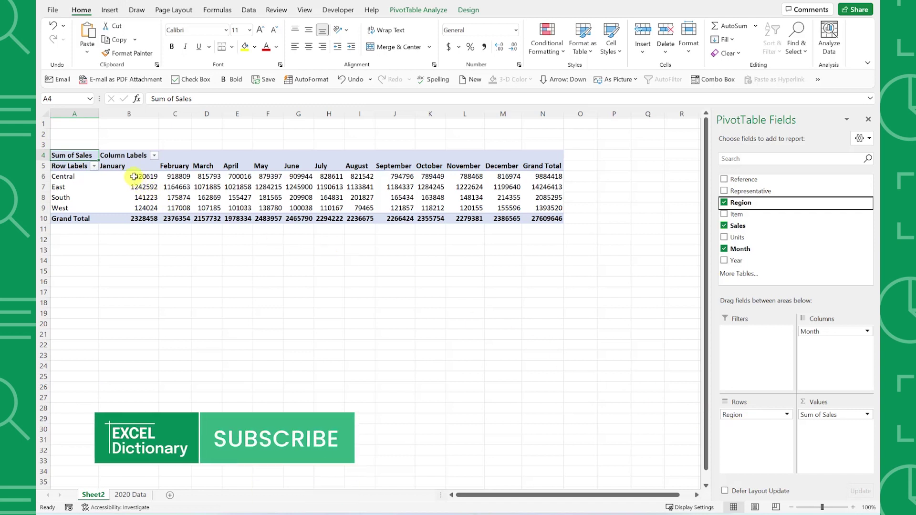
{"action": "left_click_drag", "start_coordinate": [222, 205], "coordinate": [537, 220]}
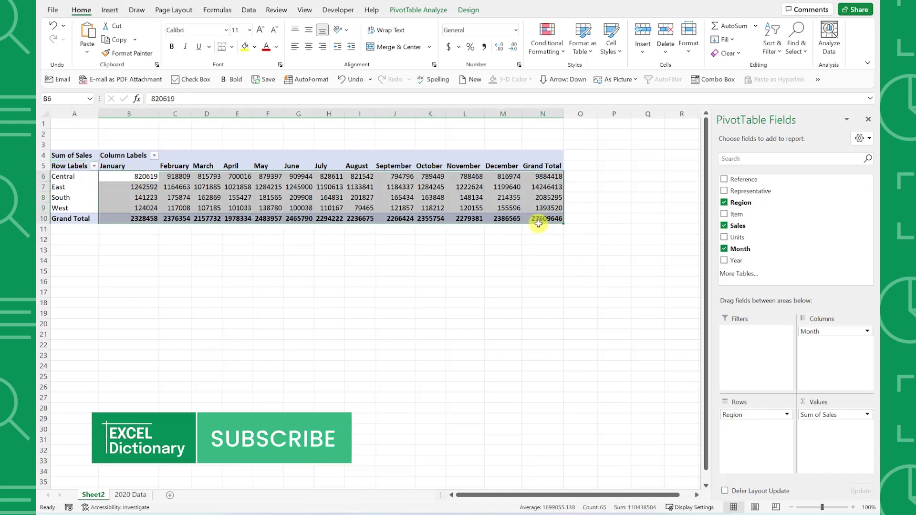
{"action": "left_click", "coordinate": [515, 30]}
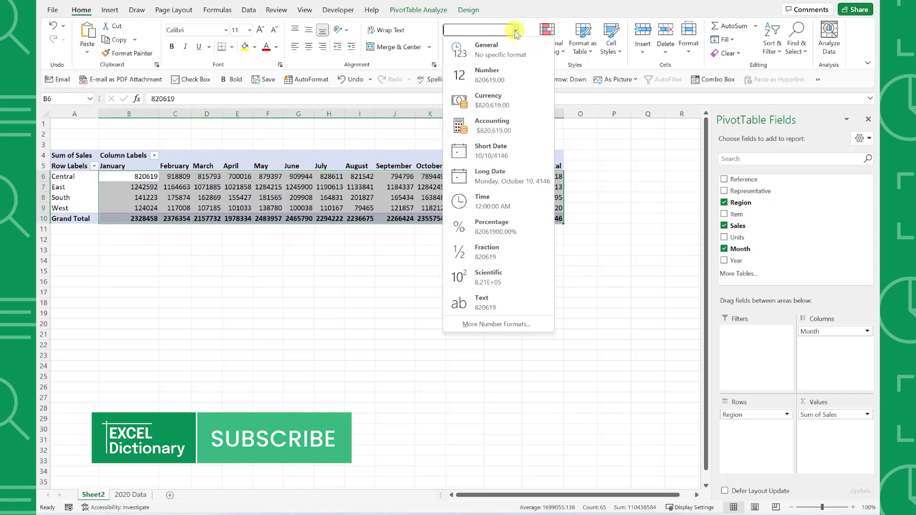
{"action": "left_click", "coordinate": [506, 102]}
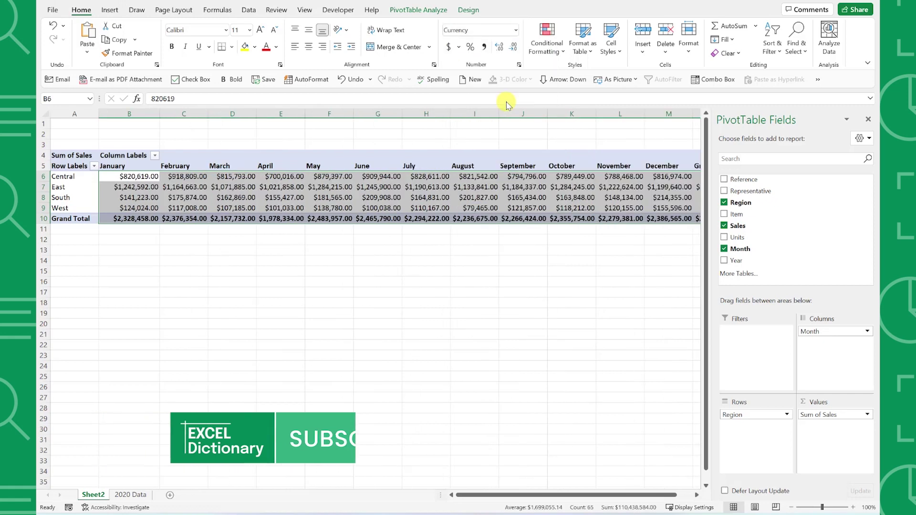
{"action": "left_click", "coordinate": [513, 47]}
{"action": "left_click", "coordinate": [513, 47]}
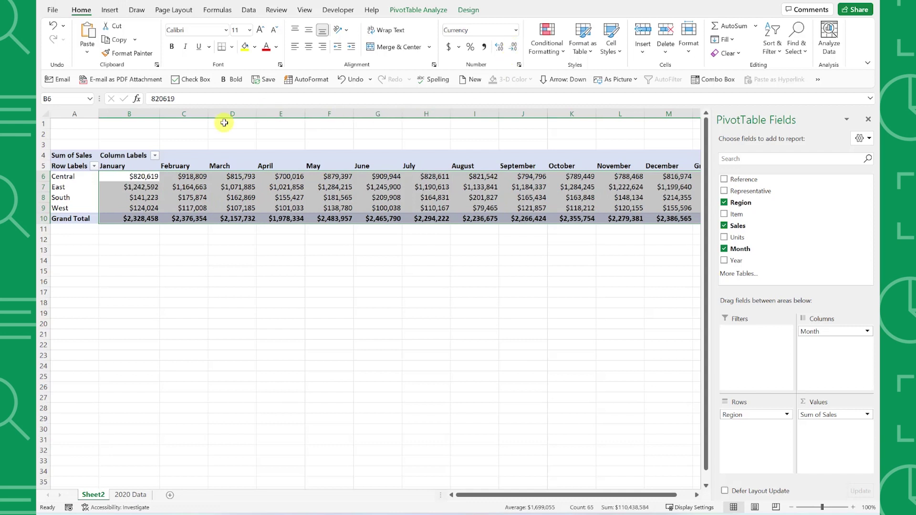
Autofit all worksheet columns to their contents
{"action": "left_click", "coordinate": [44, 114]}
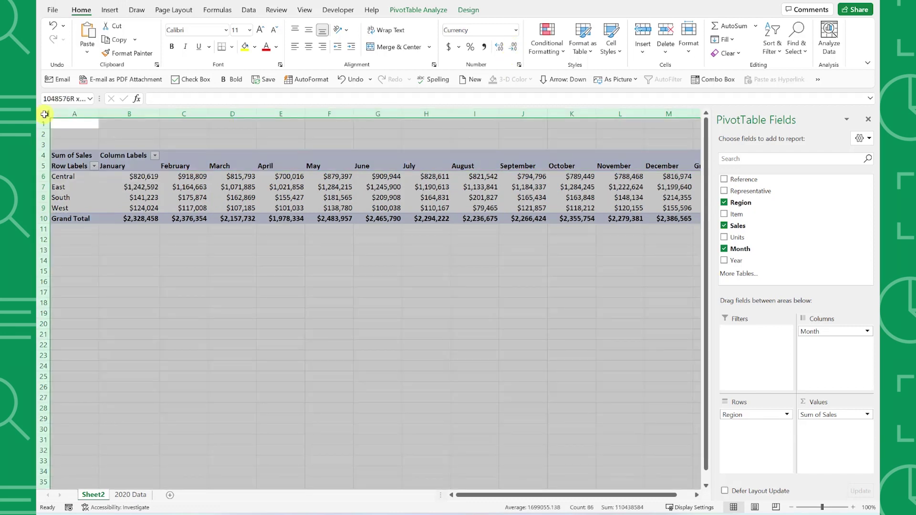
{"action": "double_click", "coordinate": [98, 114]}
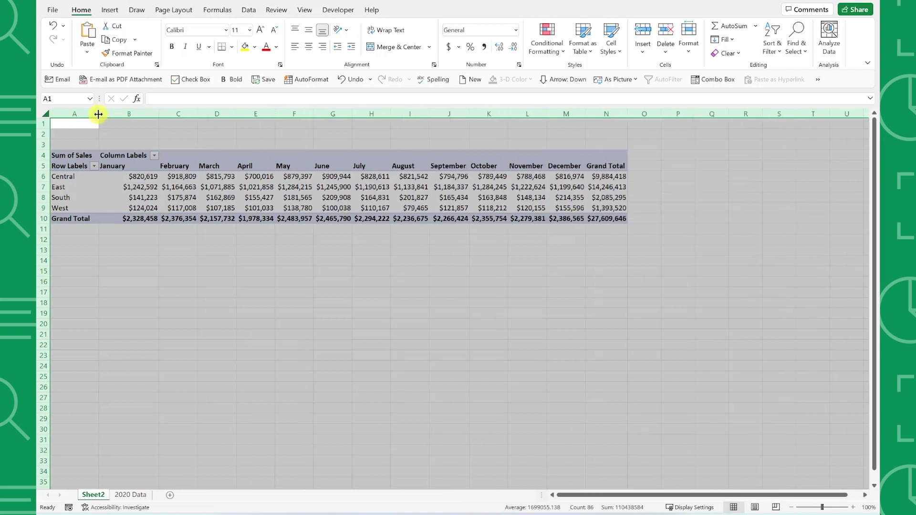
{"action": "left_click", "coordinate": [71, 166]}
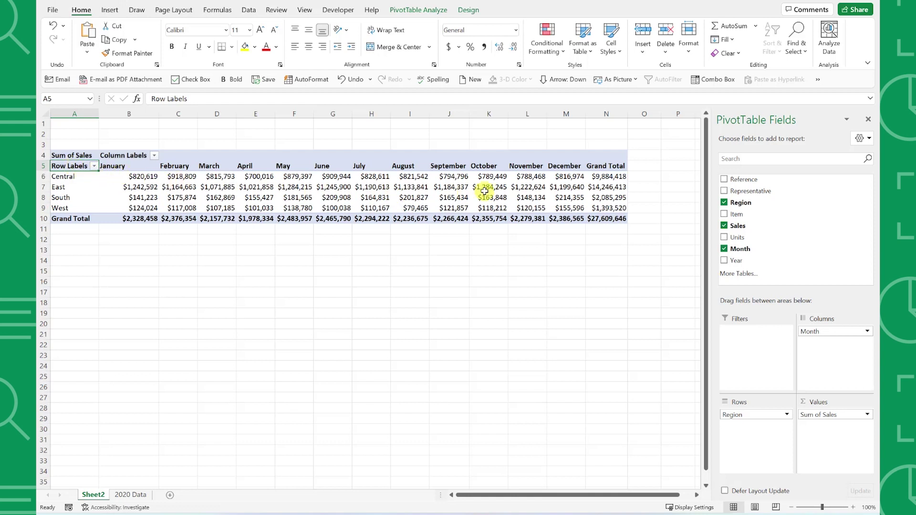
Add Item and Representative as report filters and filter Item to Laptop
{"action": "left_click_drag", "start_coordinate": [737, 213], "coordinate": [743, 341]}
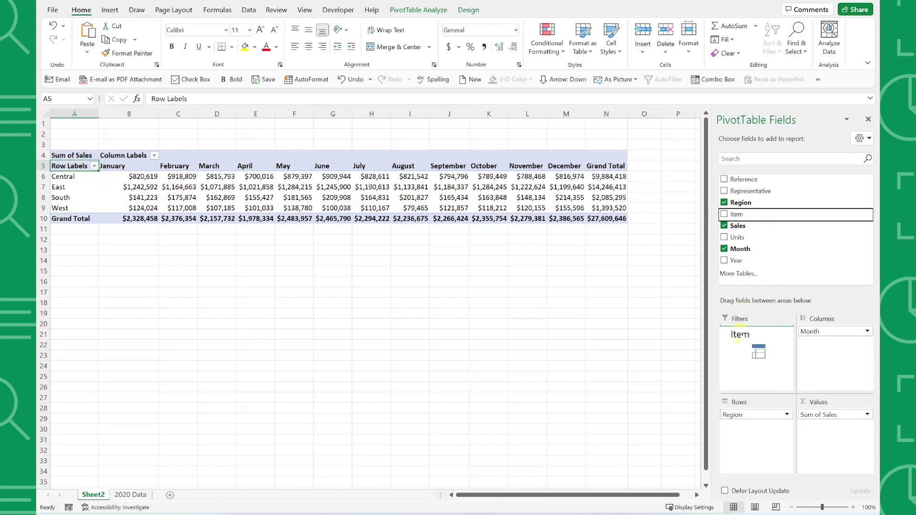
{"action": "left_click_drag", "start_coordinate": [751, 191], "coordinate": [745, 341]}
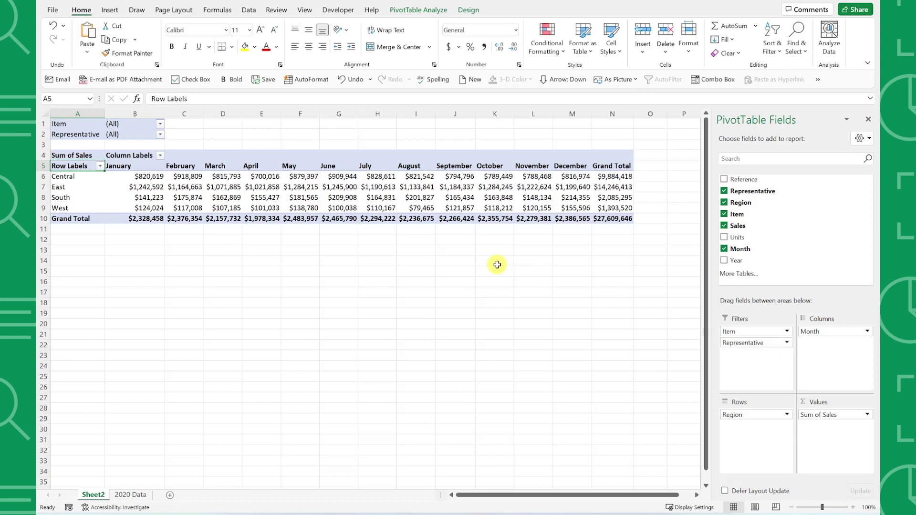
{"action": "left_click", "coordinate": [160, 124]}
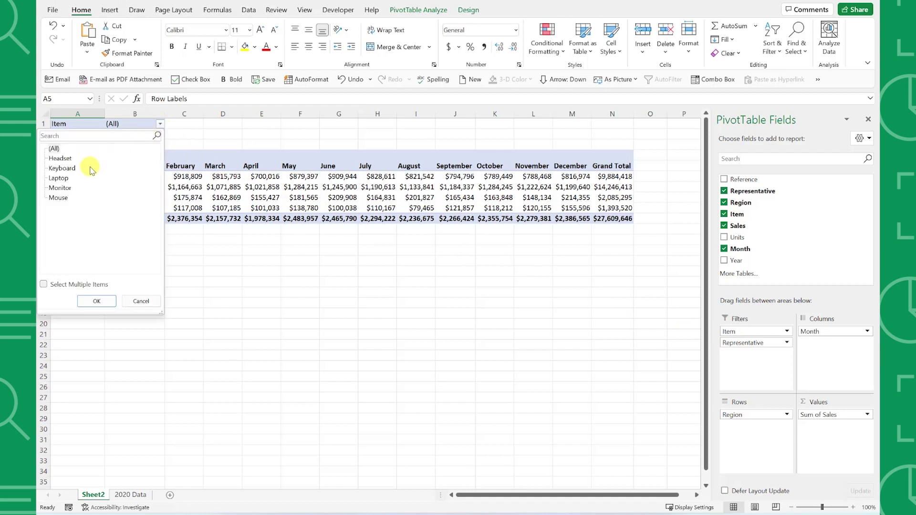
{"action": "left_click", "coordinate": [63, 179]}
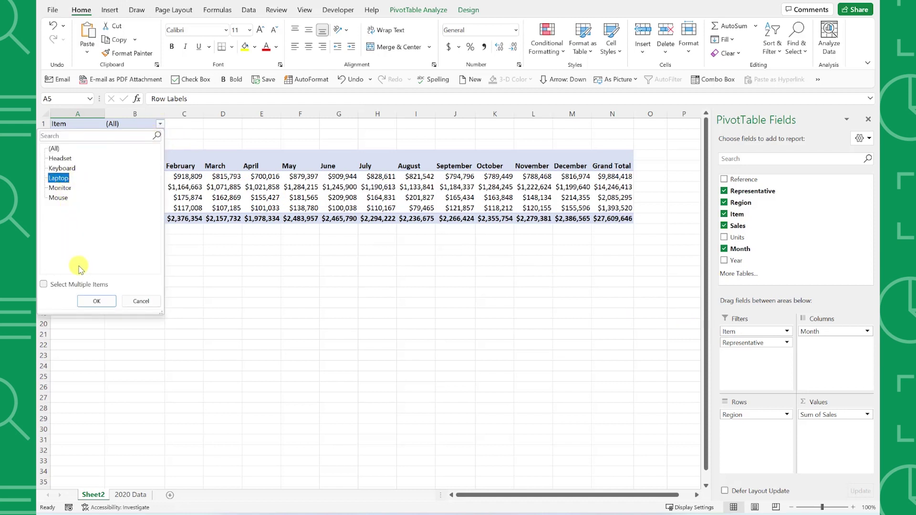
{"action": "left_click", "coordinate": [88, 301]}
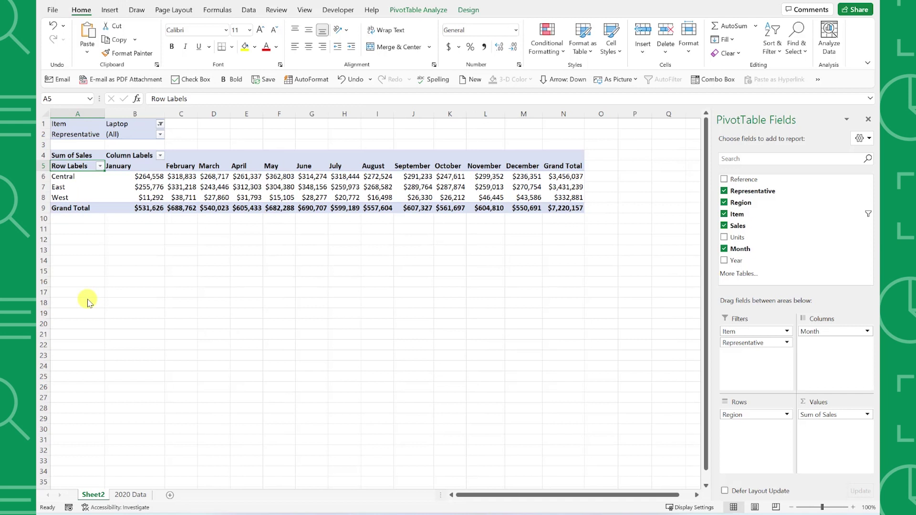
Undo the Laptop filter and run Refresh All on the PivotTable
{"action": "key", "text": "ctrl+z"}
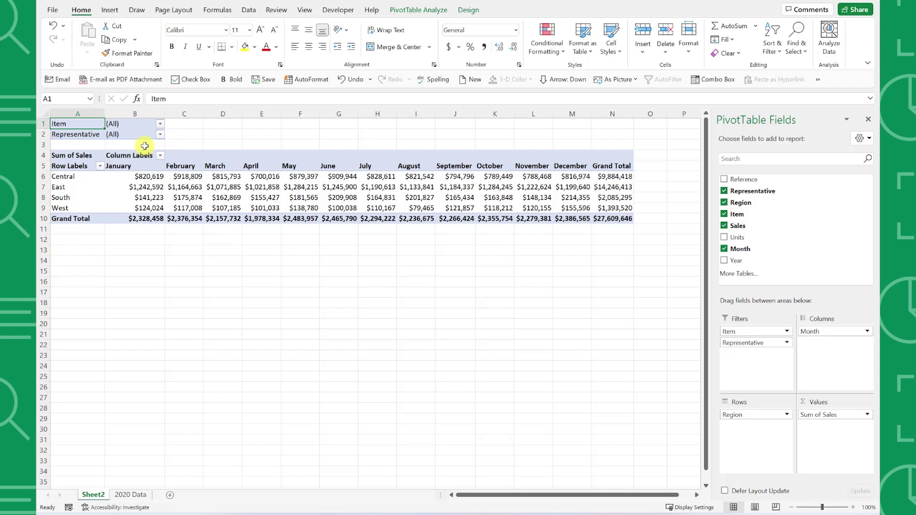
{"action": "left_click", "coordinate": [82, 157]}
{"action": "right_click", "coordinate": [82, 157]}
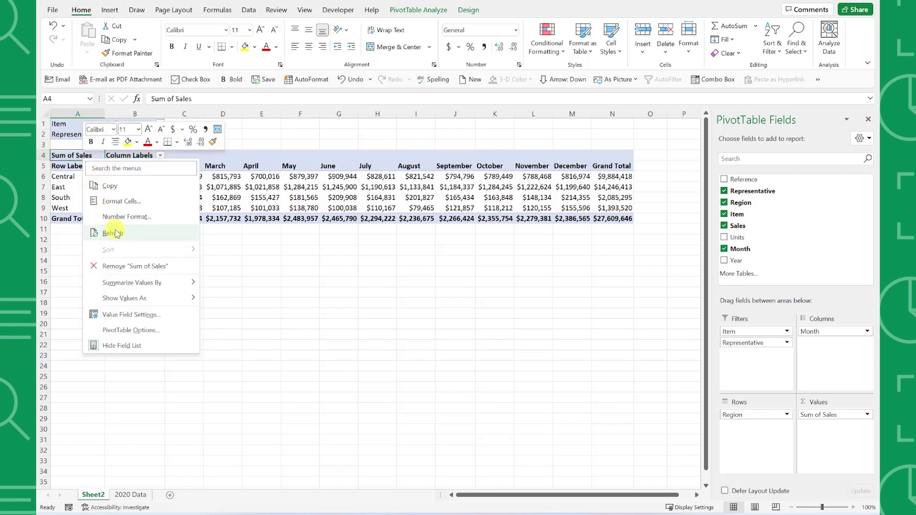
{"action": "left_click", "coordinate": [413, 10]}
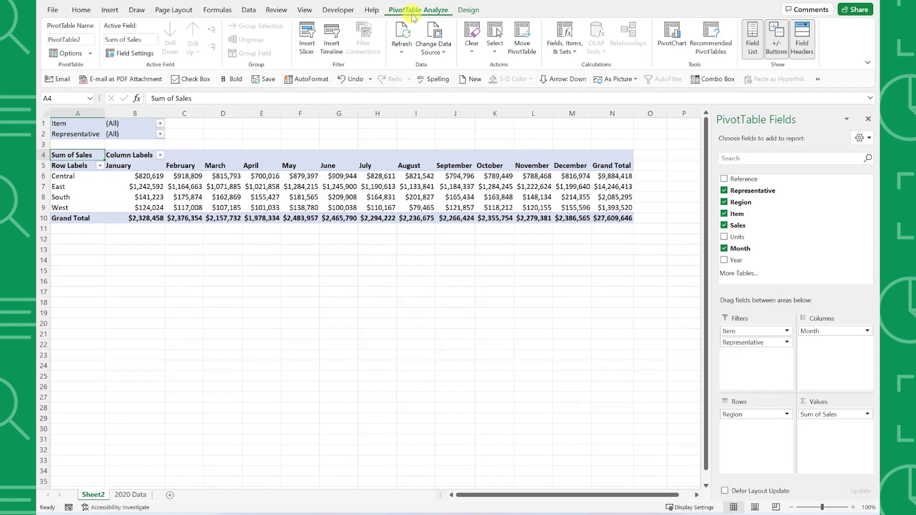
{"action": "left_click", "coordinate": [402, 31]}
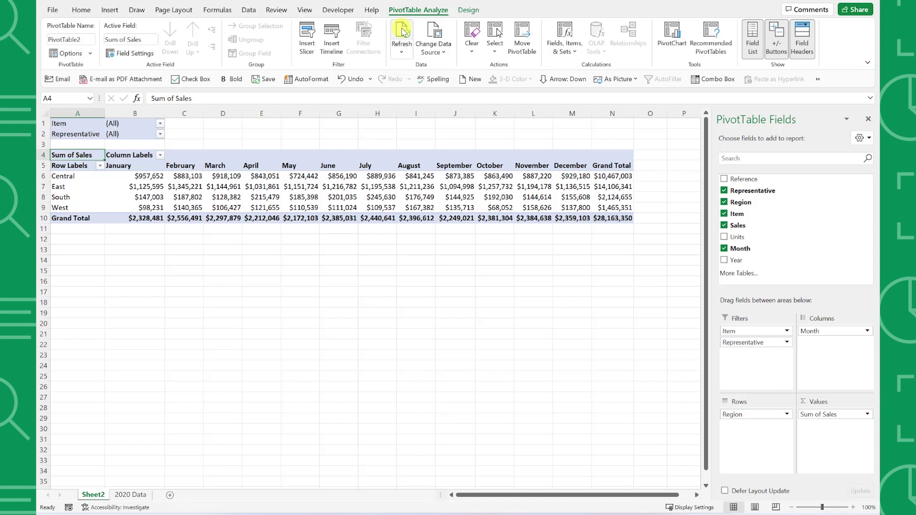
{"action": "left_click", "coordinate": [407, 54]}
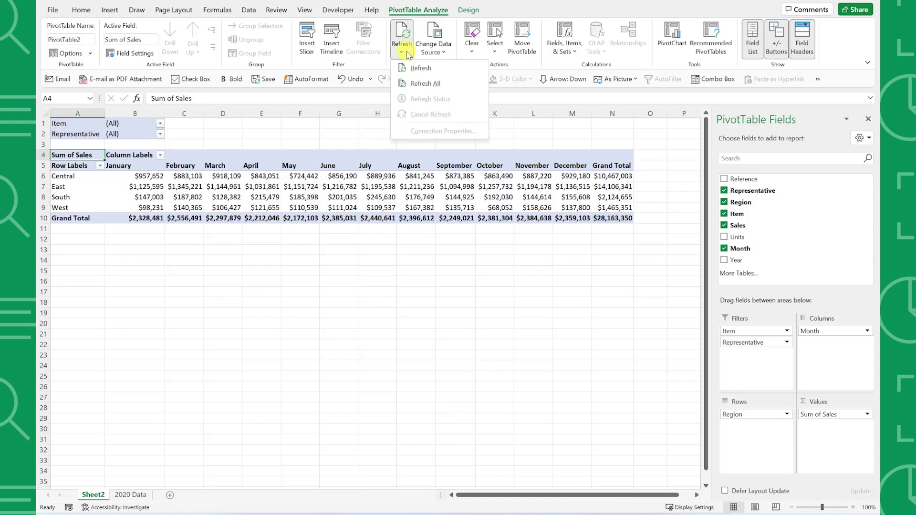
{"action": "left_click", "coordinate": [417, 84]}
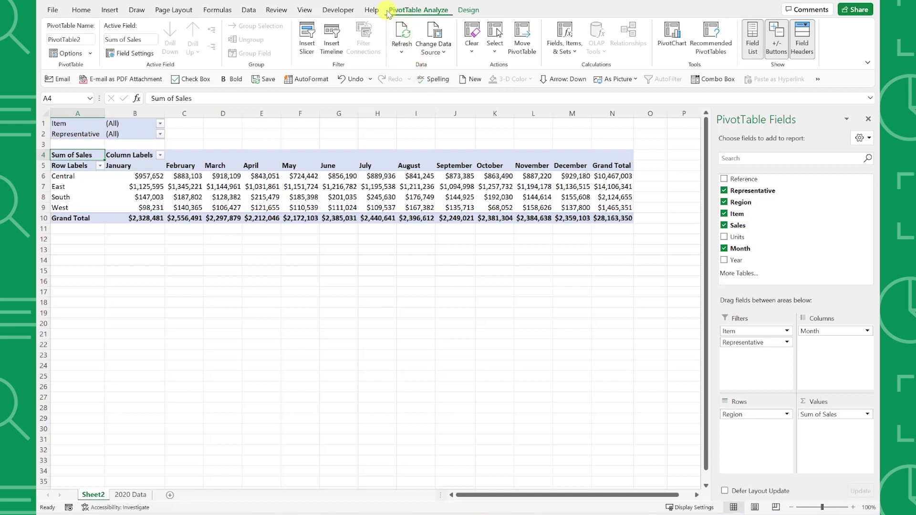
Change the Sales value field to summarize by Average in Field Settings
{"action": "left_click", "coordinate": [143, 54]}
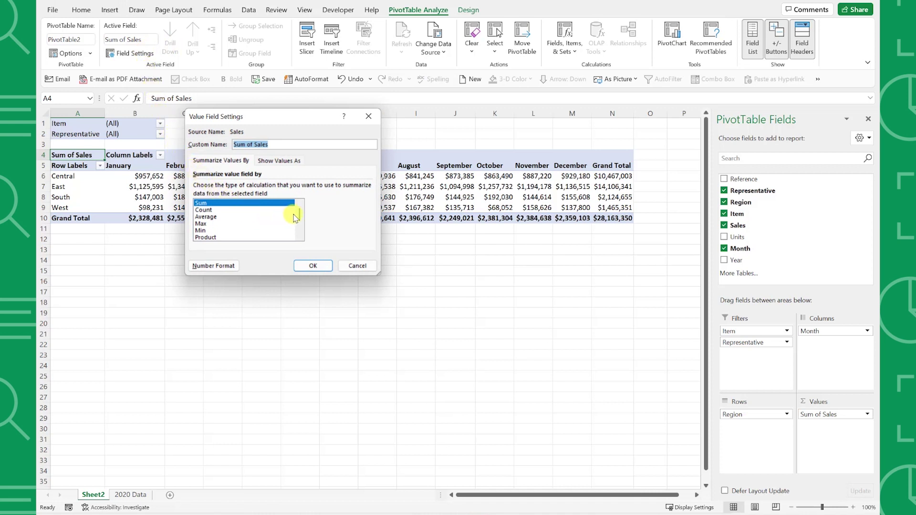
{"action": "mouse_move", "coordinate": [299, 217]}
{"action": "left_mouse_down"}
{"action": "mouse_move", "coordinate": [300, 232]}
{"action": "mouse_move", "coordinate": [300, 217]}
{"action": "left_mouse_up"}
{"action": "left_click", "coordinate": [261, 218]}
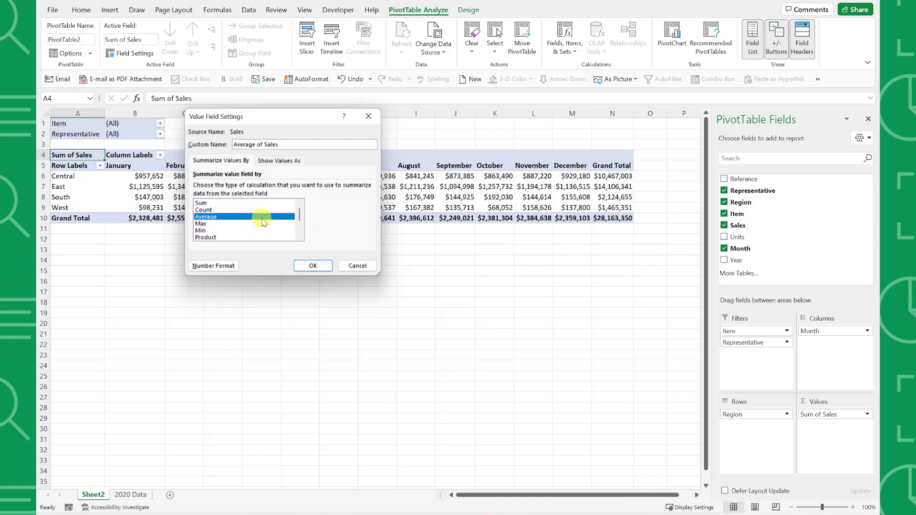
{"action": "left_click", "coordinate": [306, 266]}
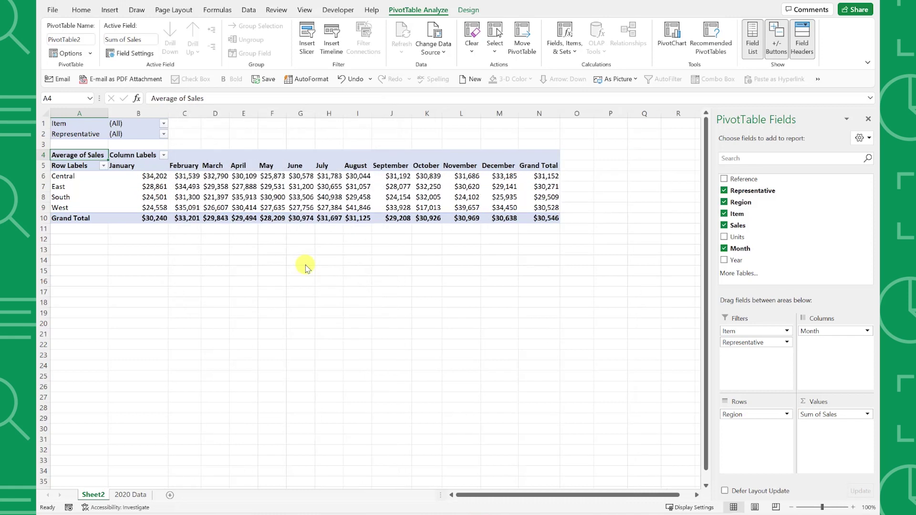